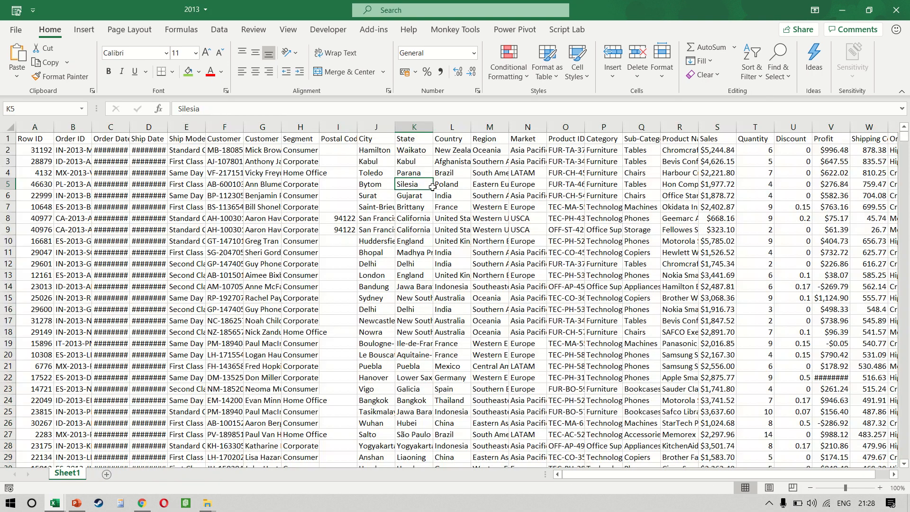
- AutoFit the widths of all columns in the 2013 sales sheet
{"action": "key", "text": "Left"}
{"action": "key", "text": "ctrl+a"}
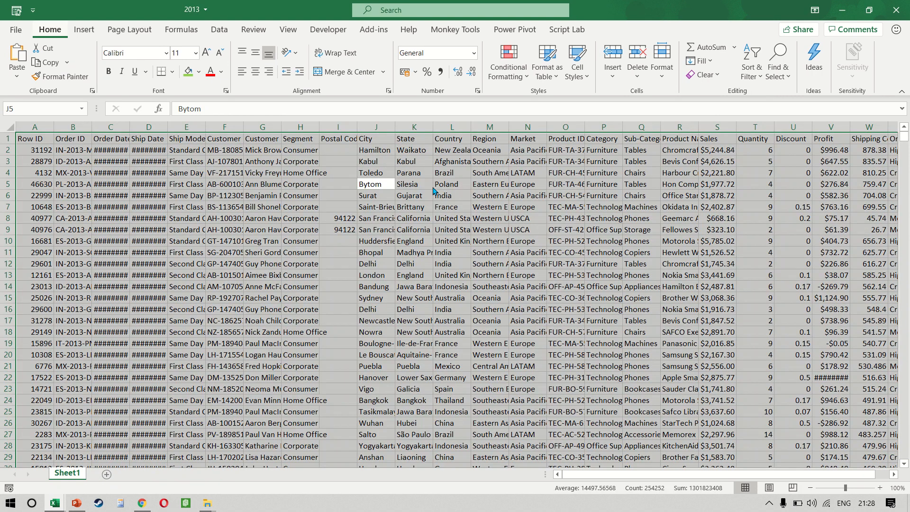
{"action": "key", "text": "alt+h"}
{"action": "key", "text": "o"}
{"action": "key", "text": "i"}
- Examine the Order Date column of the 2013 sheet down to its last filled row
{"action": "key", "text": "Left"}
{"action": "key", "text": "Left"}
{"action": "key", "text": "Left"}
{"action": "key", "text": "Left"}
{"action": "key", "text": "Left"}
{"action": "key", "text": "Left"}
{"action": "key", "text": "Left"}
{"action": "key", "text": "ctrl+space"}
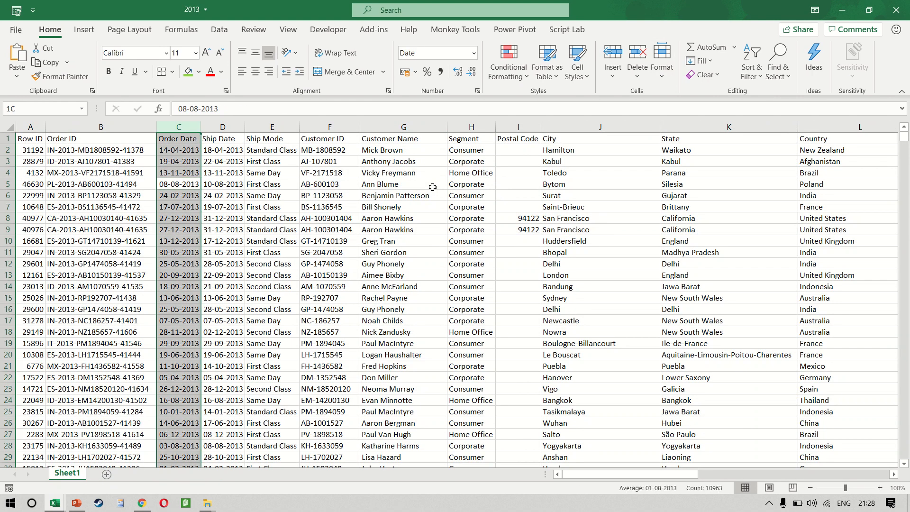
{"action": "key", "text": "Down"}
{"action": "key", "text": "ctrl+Down"}
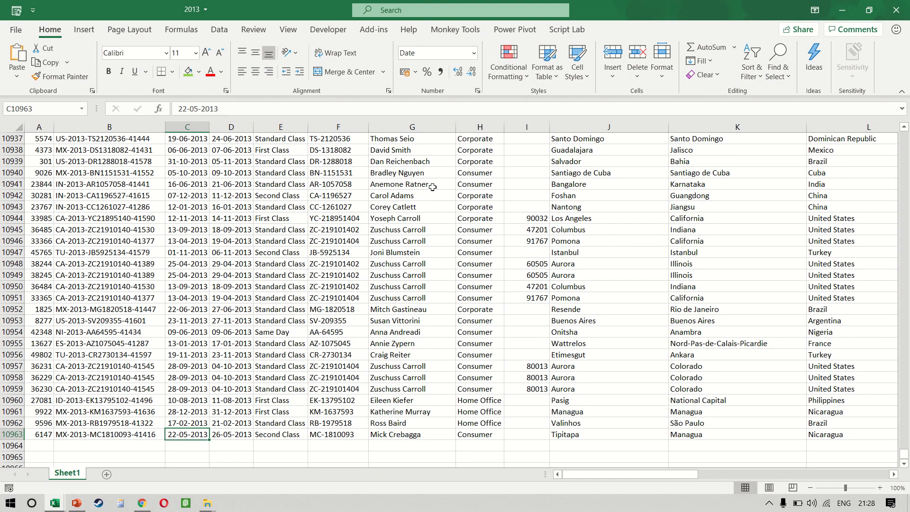
- Close the 2013 workbook without saving, switch to the Sales folder in File Explorer and select the 2012 file
{"action": "left_click", "coordinate": [896, 10]}
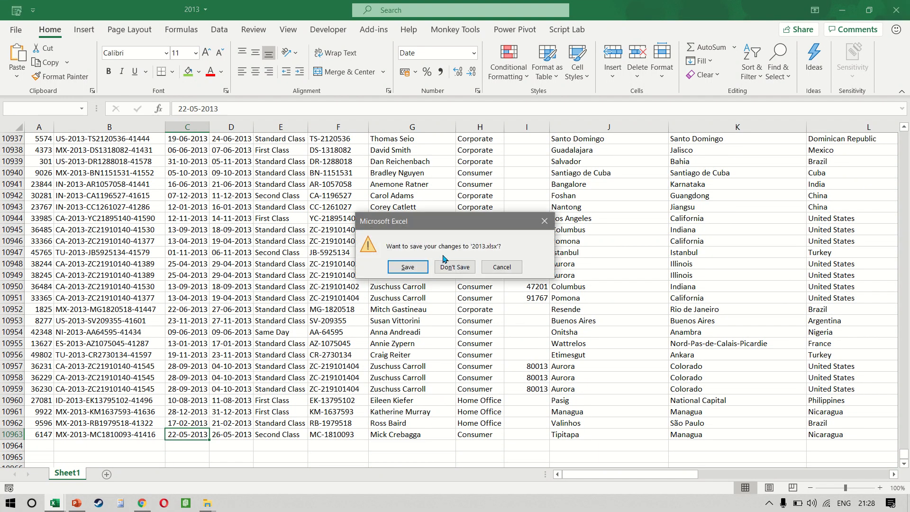
{"action": "left_click", "coordinate": [453, 267]}
{"action": "key", "text": "alt+Tab"}
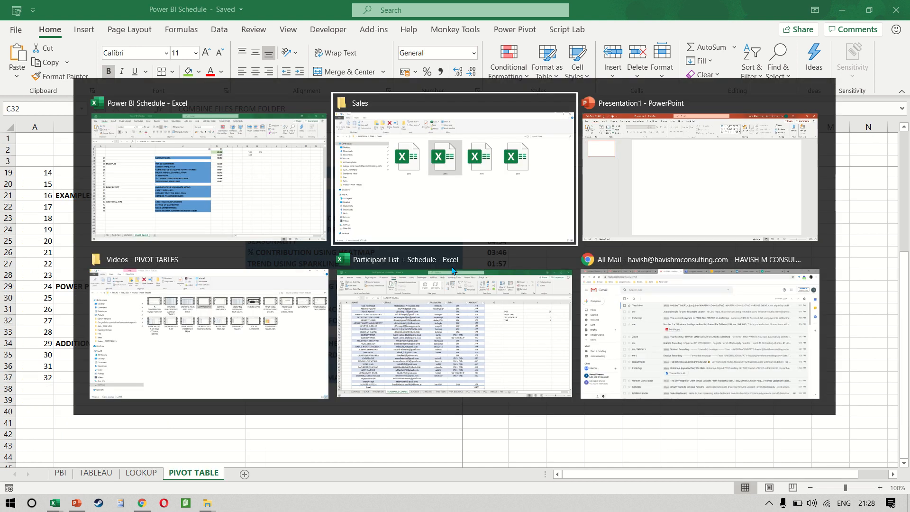
{"action": "left_click", "coordinate": [292, 195]}
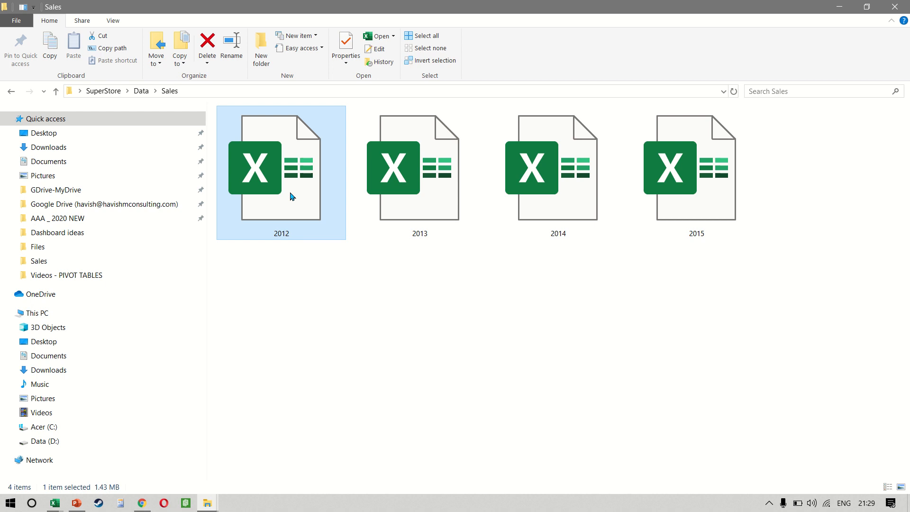
- Switch to Excel and create a new blank workbook
{"action": "key", "text": "alt+Tab"}
{"action": "key", "text": "alt+Tab"}
{"action": "key", "text": "alt+Tab"}
{"action": "key", "text": "alt+Tab"}
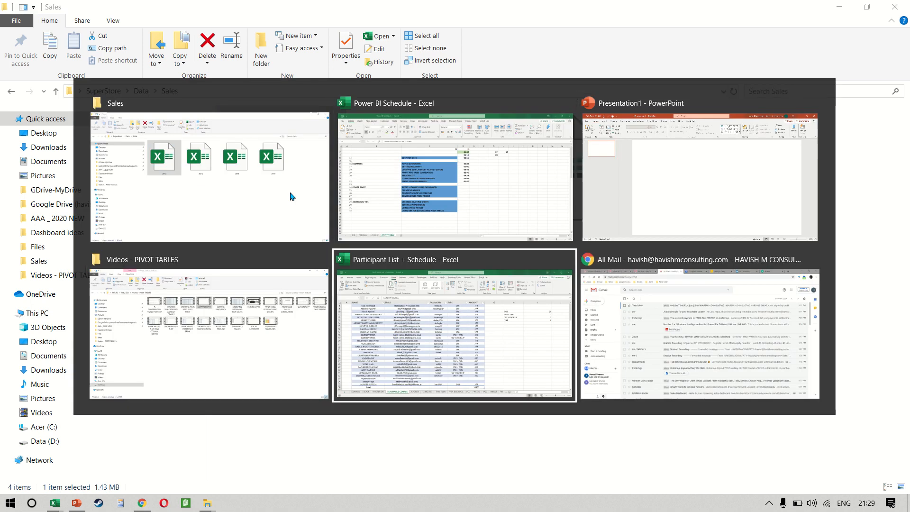
{"action": "key", "text": "ctrl+n"}
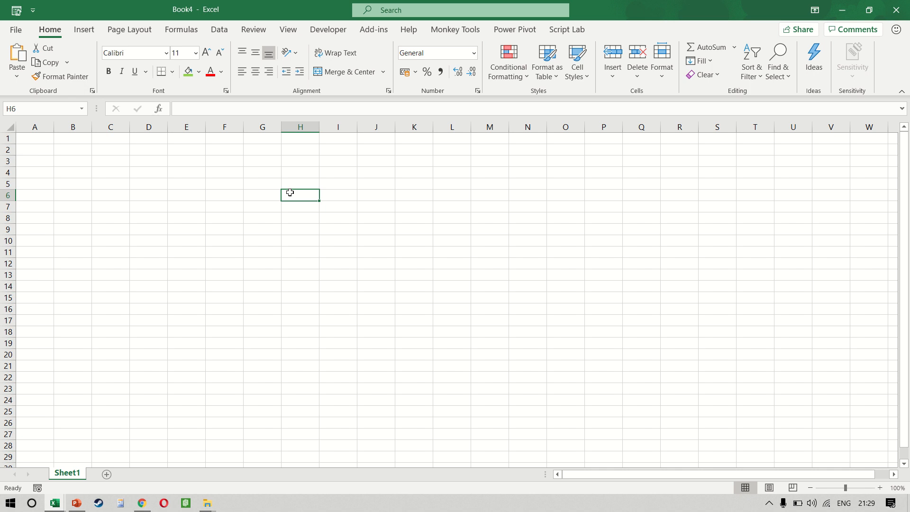
- Get data from a folder, using the path copied from File Explorer for the SuperStore\Data\Sales folder on the Desktop
{"action": "left_click", "coordinate": [220, 30]}
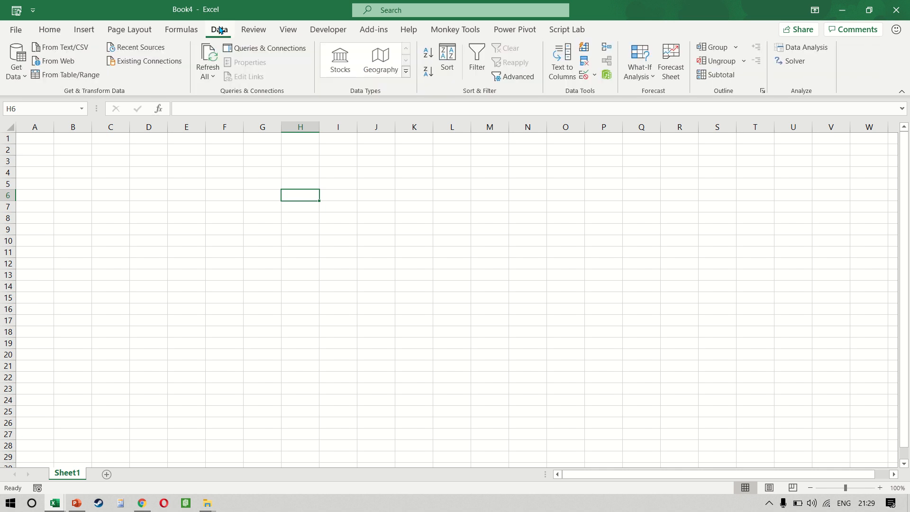
{"action": "left_click", "coordinate": [17, 62]}
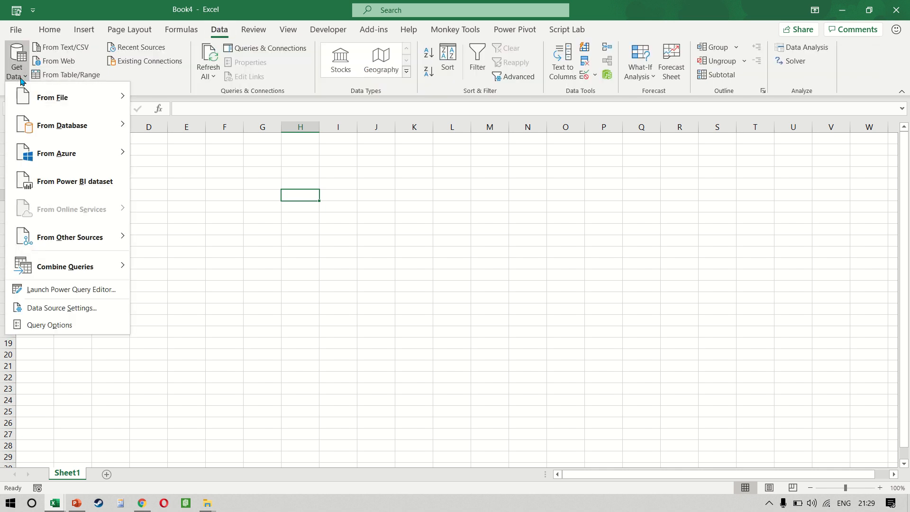
{"action": "mouse_move", "coordinate": [87, 102]}
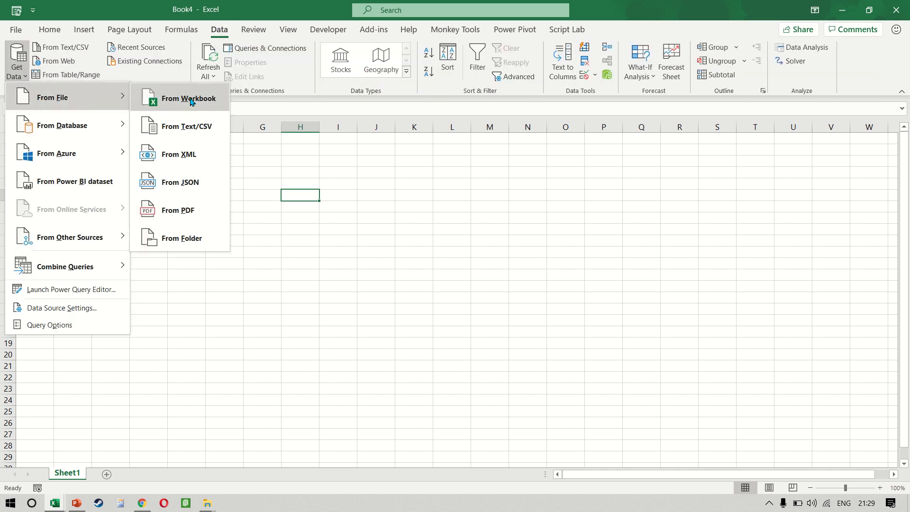
{"action": "left_click", "coordinate": [211, 235]}
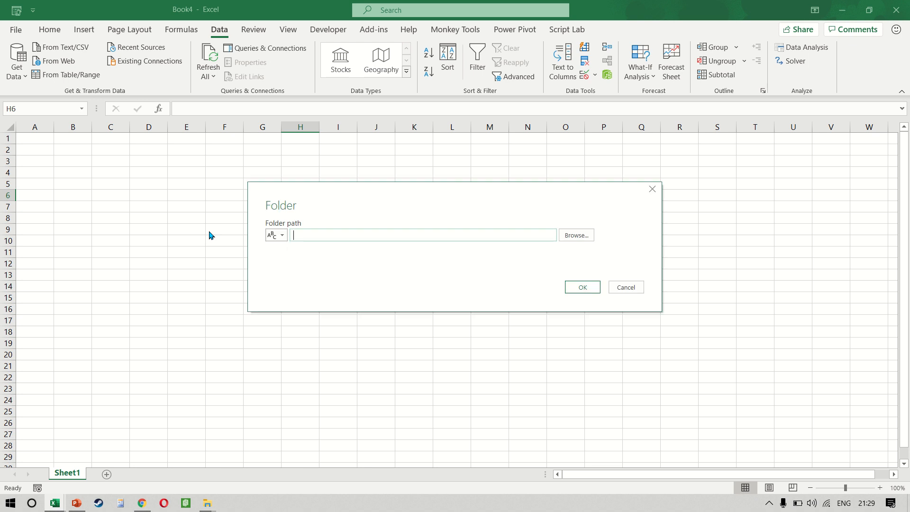
{"action": "key", "text": "alt+Tab"}
{"action": "key", "text": "alt+Tab"}
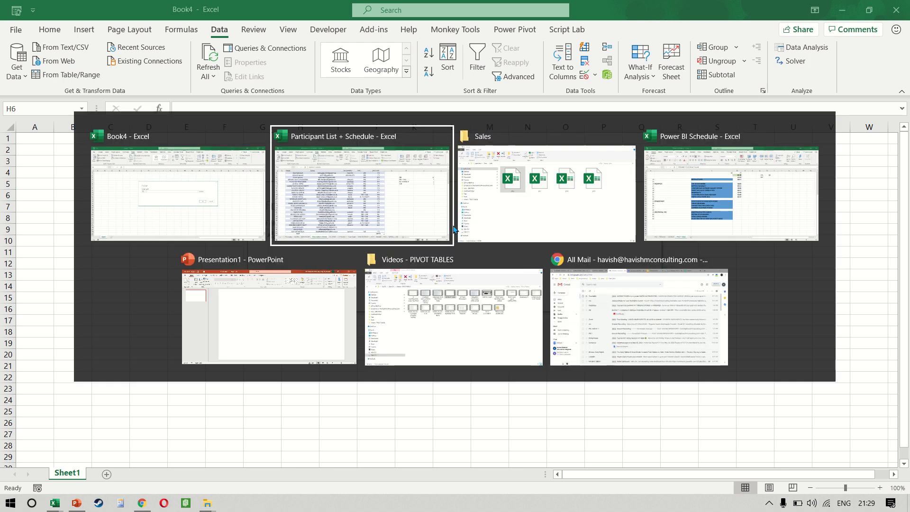
{"action": "key", "text": "alt+d"}
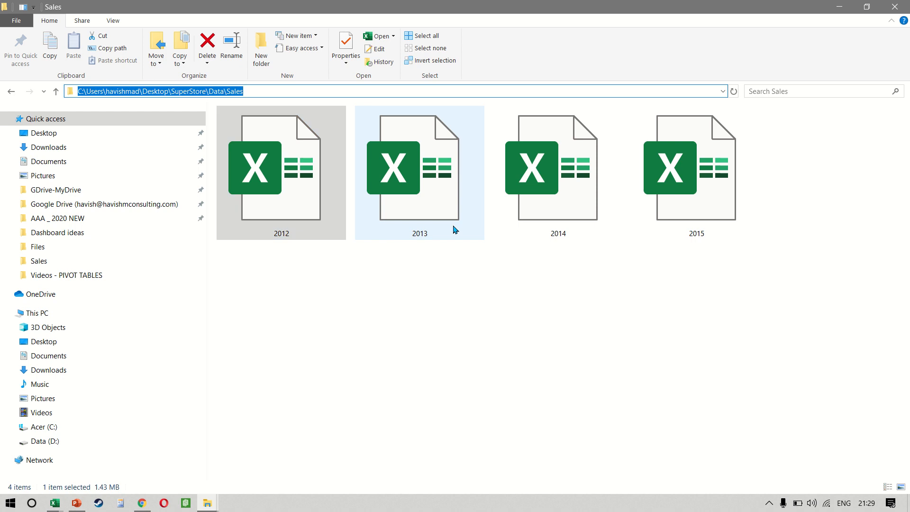
{"action": "key", "text": "ctrl+c"}
{"action": "key", "text": "alt+Tab"}
{"action": "key", "text": "ctrl+v"}
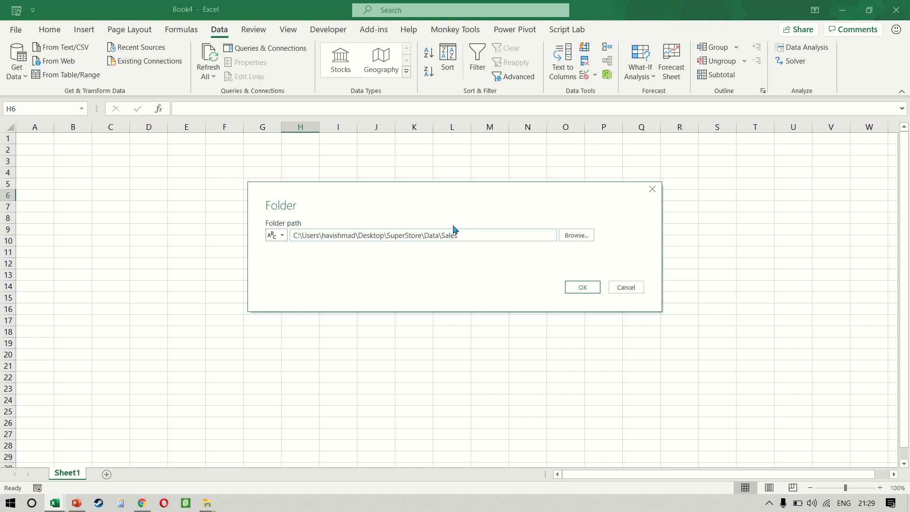
{"action": "left_click", "coordinate": [576, 288]}
{"action": "left_click", "coordinate": [506, 232]}
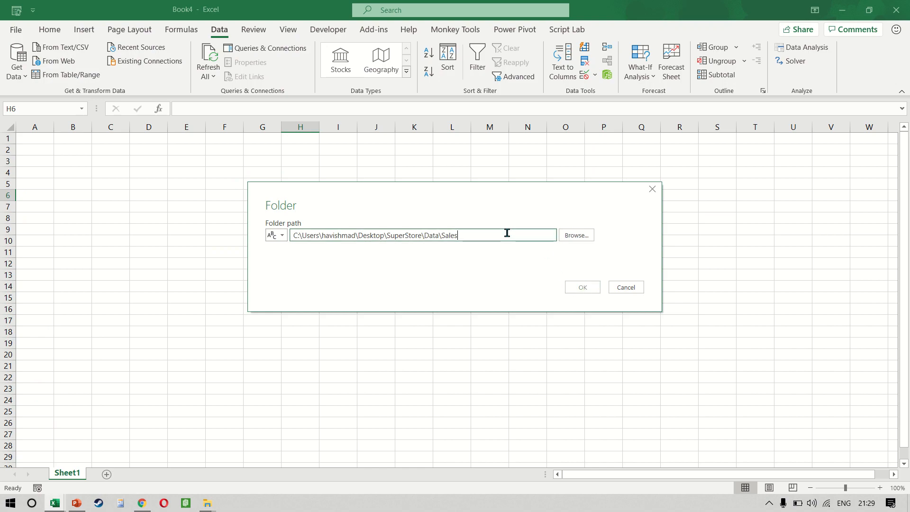
{"action": "left_click", "coordinate": [575, 286]}
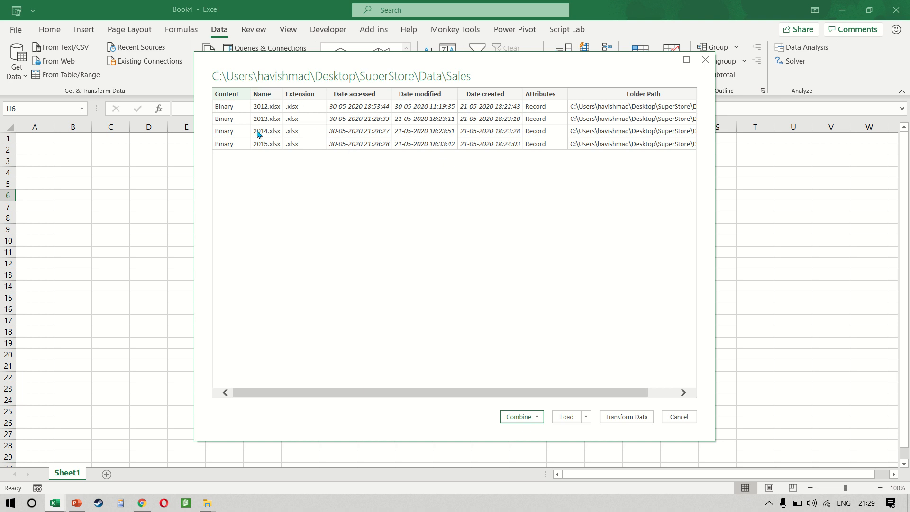
- Combine and transform the folder's files, extracting Sheet1 from each with the first file as the sample
{"action": "left_click", "coordinate": [539, 417]}
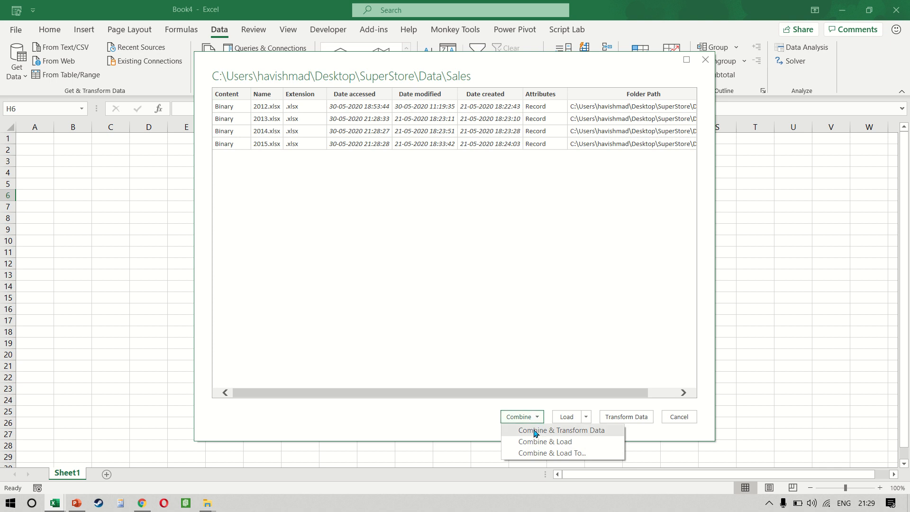
{"action": "left_click", "coordinate": [535, 430]}
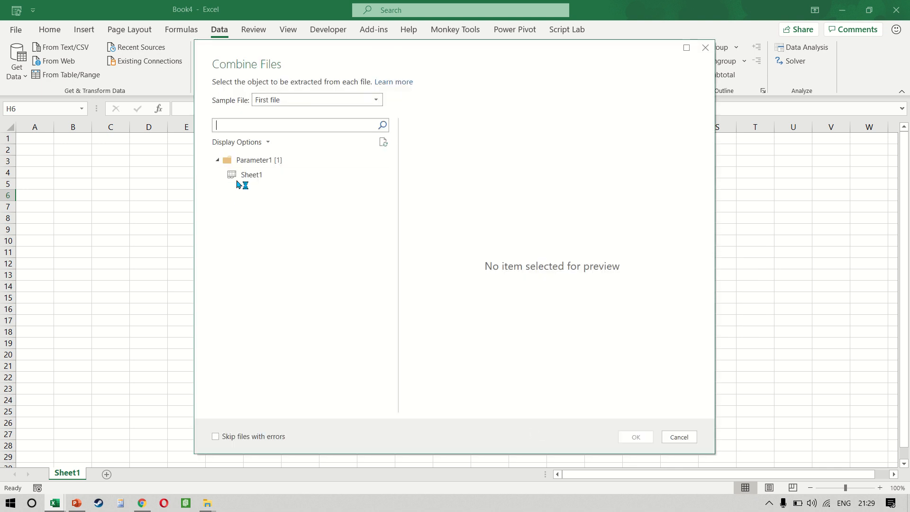
{"action": "left_click", "coordinate": [240, 179]}
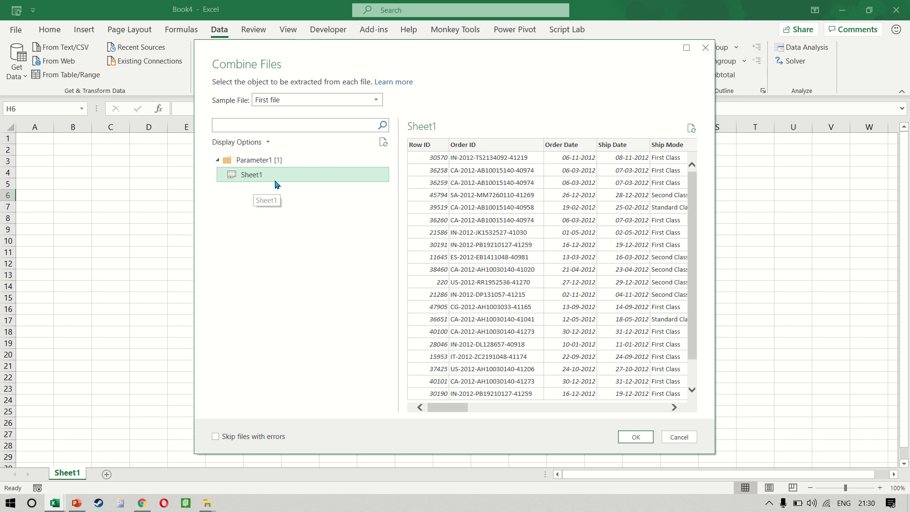
{"action": "left_click", "coordinate": [635, 437]}
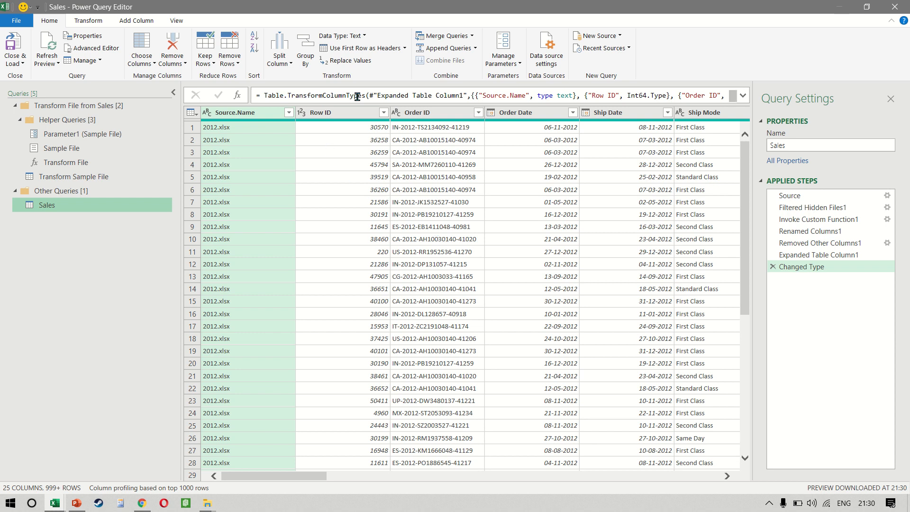
- Review the Formula Bar view option and the formula behind the Sales query's Changed Type step
{"action": "left_click", "coordinate": [176, 20]}
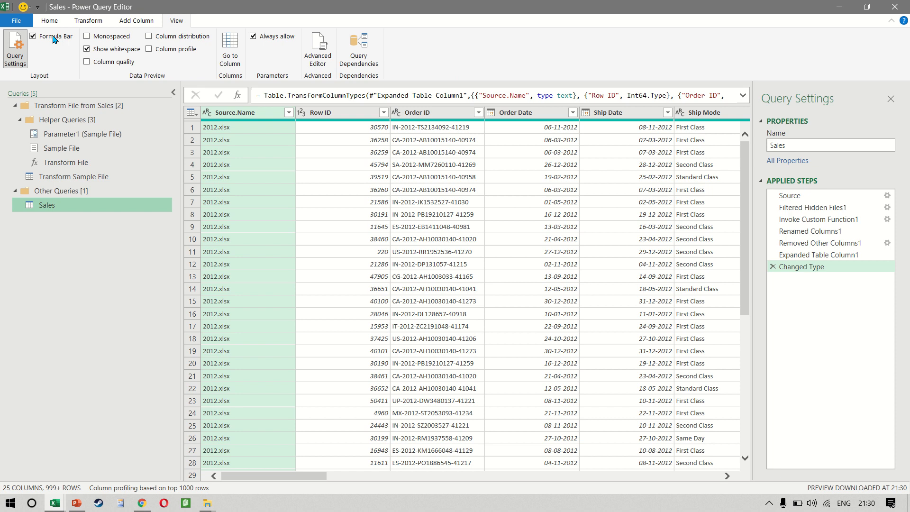
{"action": "left_click", "coordinate": [590, 215]}
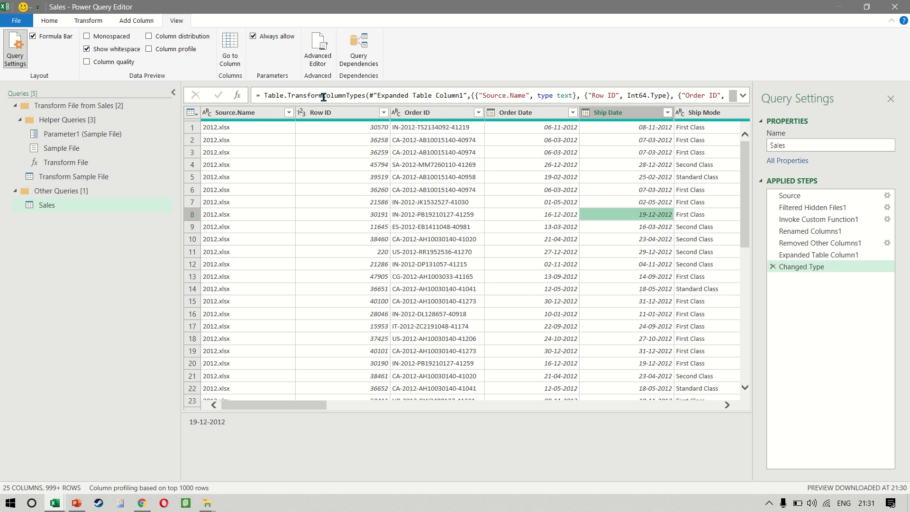
{"action": "left_click_drag", "start_coordinate": [315, 95], "coordinate": [553, 95]}
{"action": "left_click_drag", "start_coordinate": [628, 93], "coordinate": [657, 95]}
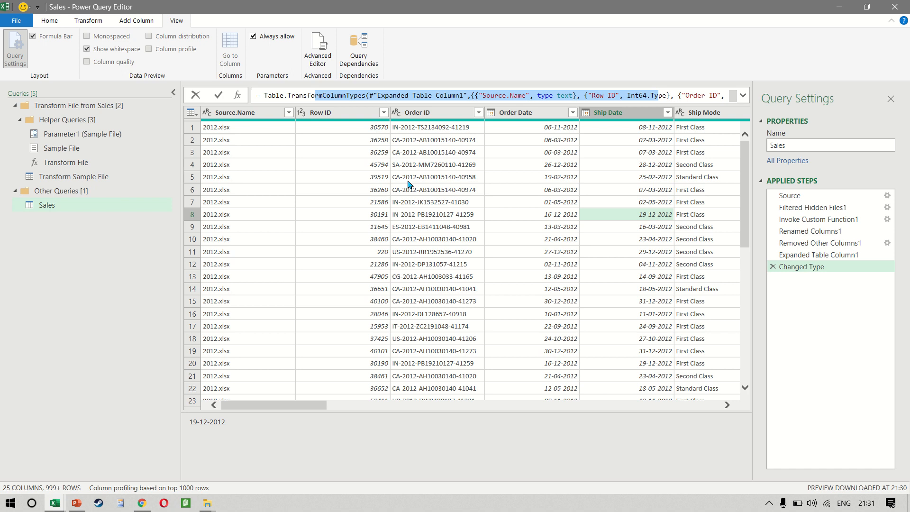
{"action": "key", "text": "Escape"}
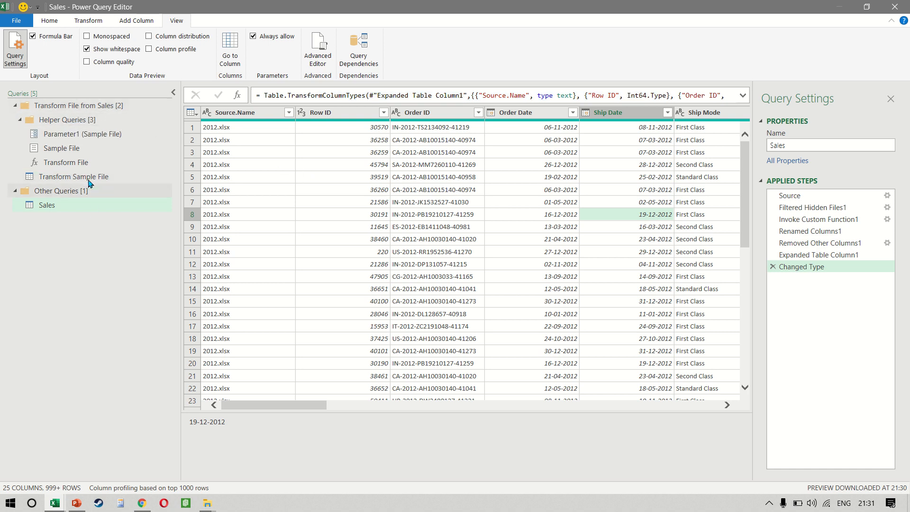
- Collapse the Transform File from Sales query group and select the Sales query
{"action": "left_click", "coordinate": [62, 209]}
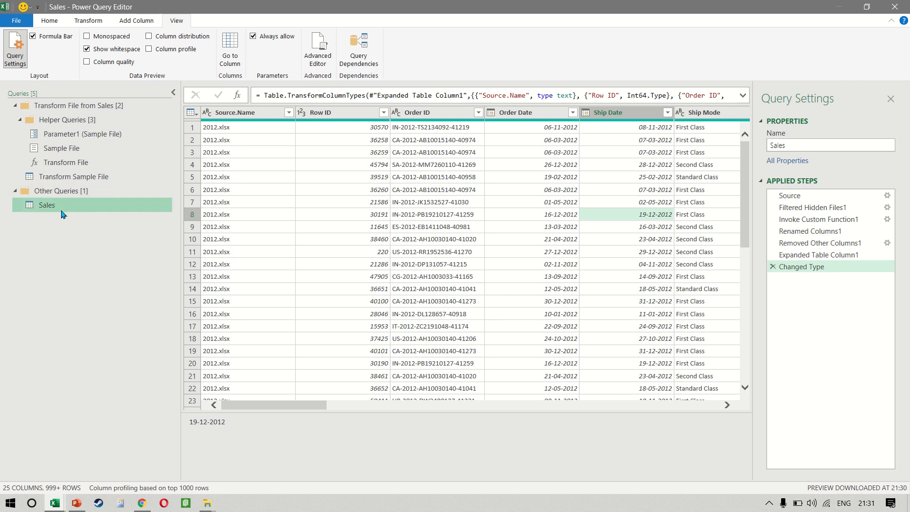
{"action": "left_click", "coordinate": [15, 106]}
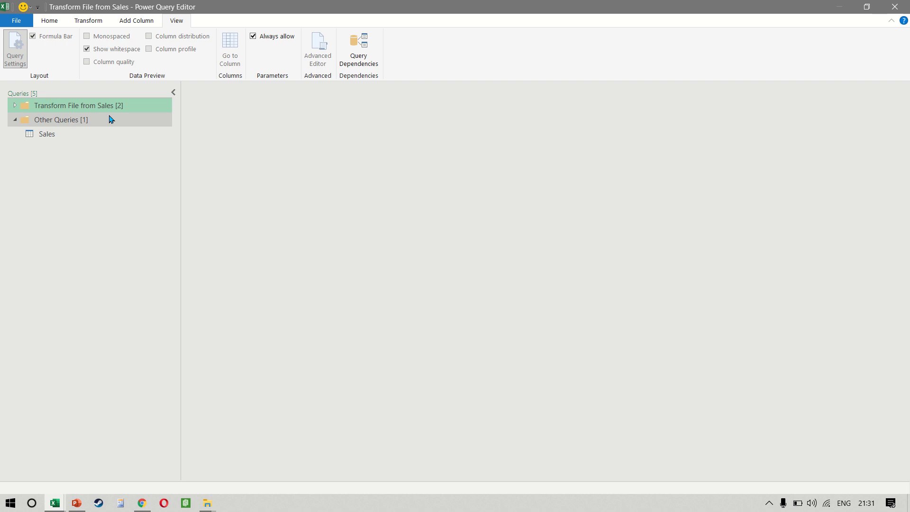
{"action": "left_click", "coordinate": [68, 141]}
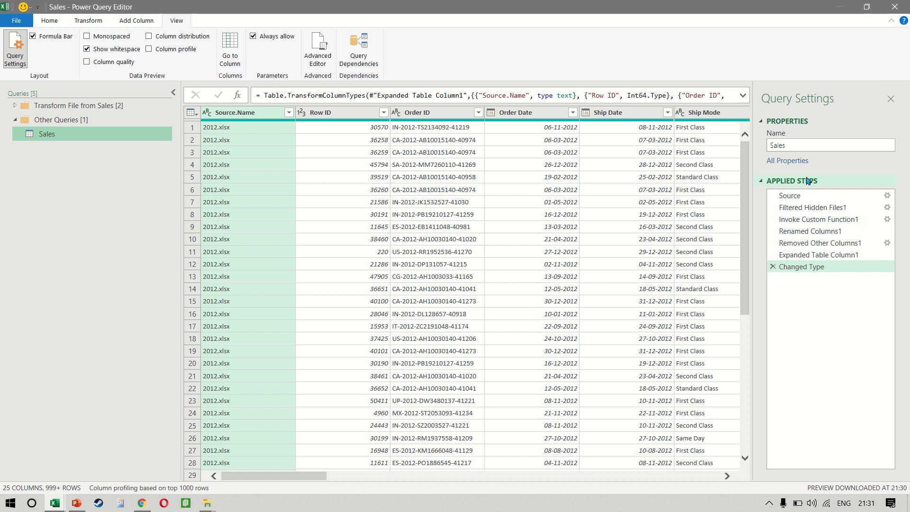
- Examine the formula and preview of each applied step of the Sales query, from Source to Expanded Table Column1
{"action": "left_click", "coordinate": [827, 197]}
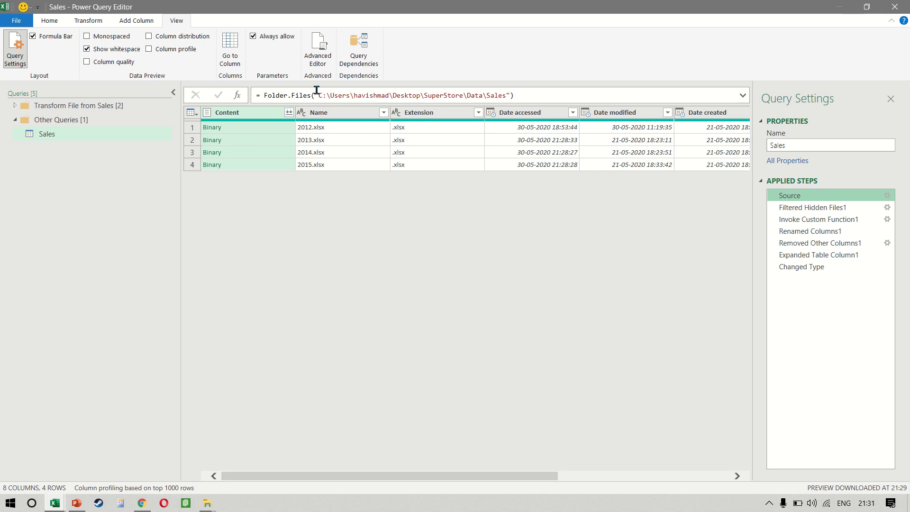
{"action": "left_click_drag", "start_coordinate": [318, 91], "coordinate": [561, 91]}
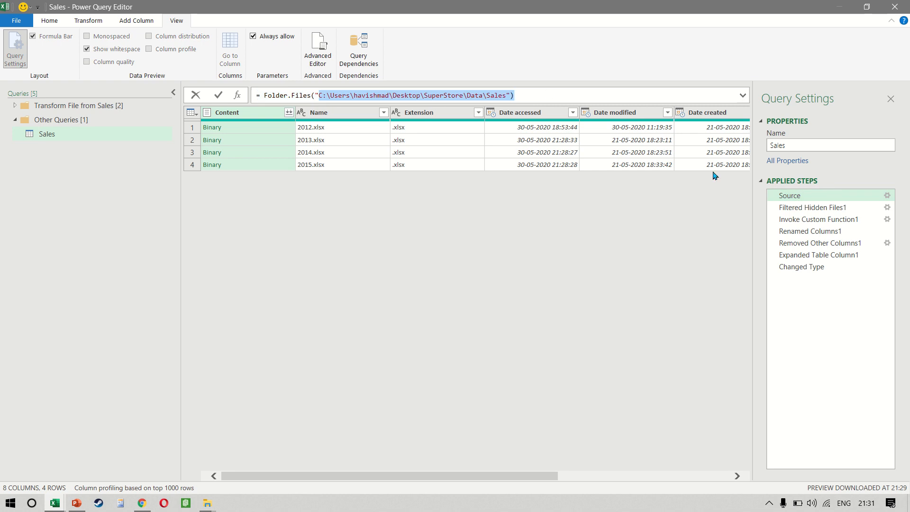
{"action": "left_click", "coordinate": [802, 211]}
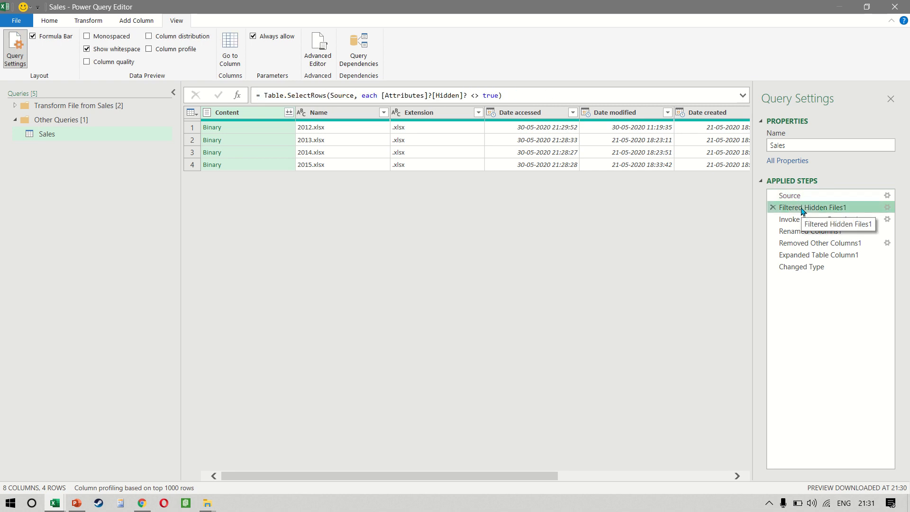
{"action": "left_click", "coordinate": [830, 223]}
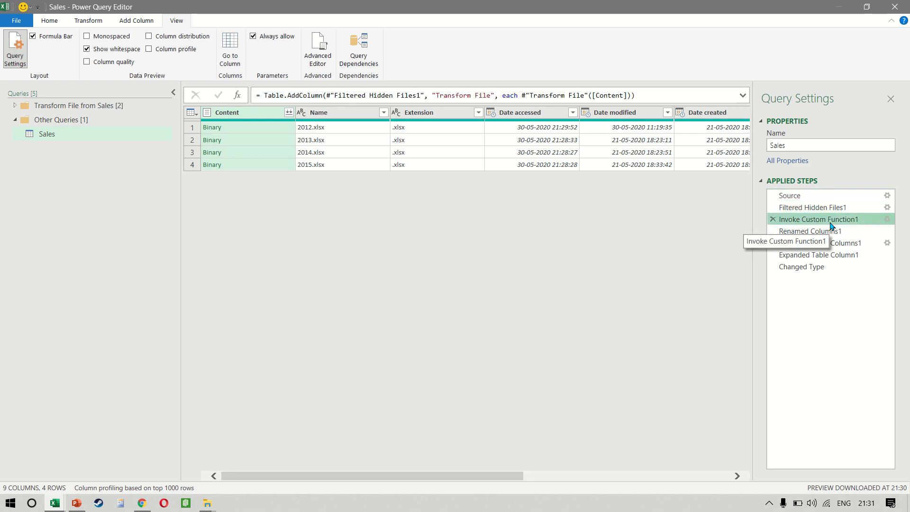
{"action": "left_click", "coordinate": [830, 232]}
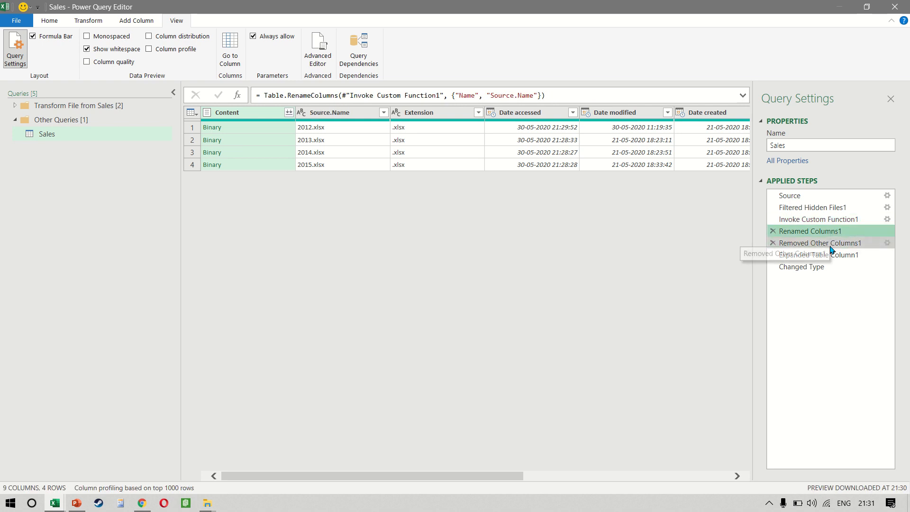
{"action": "left_click", "coordinate": [831, 244]}
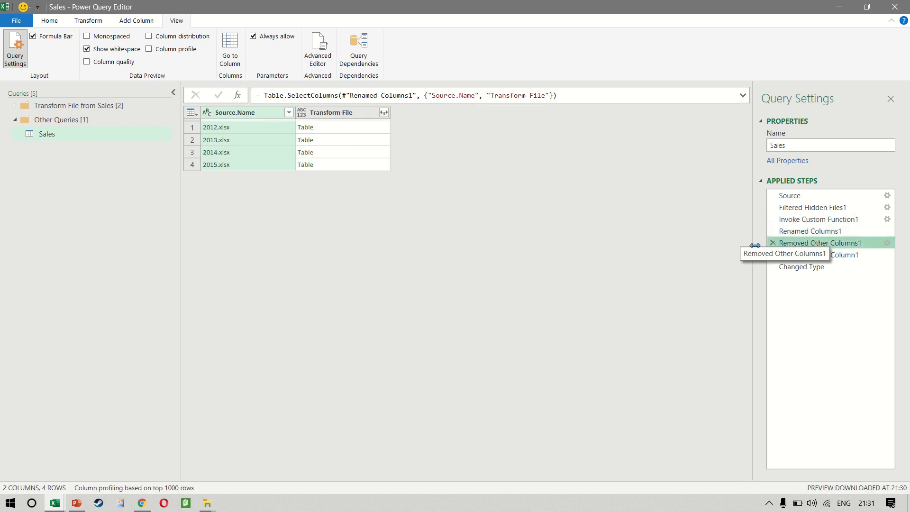
{"action": "left_click", "coordinate": [835, 259]}
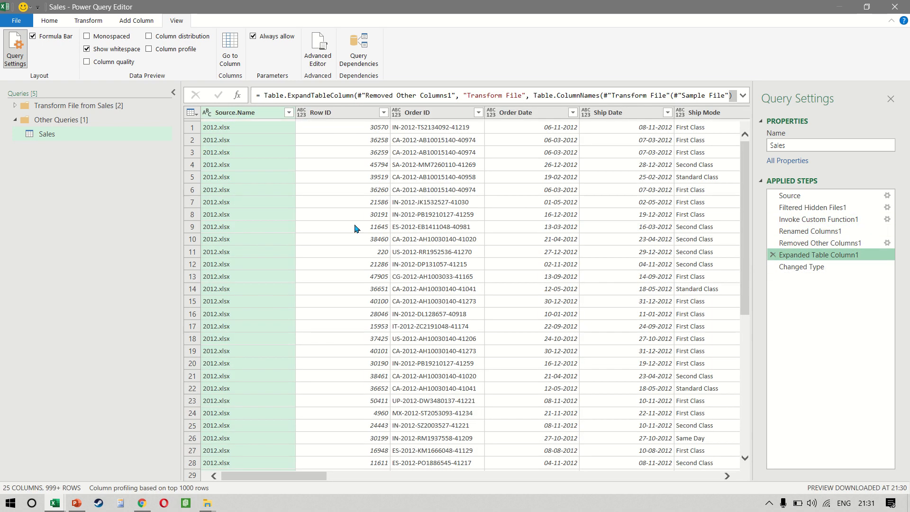
- Return to the Sales query's Changed Type step and review its data preview
{"action": "left_click", "coordinate": [825, 267]}
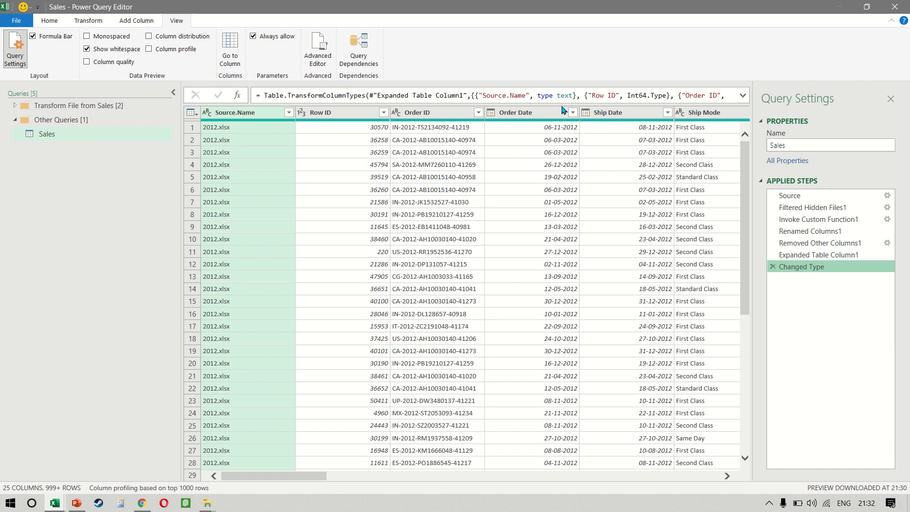
{"action": "left_click", "coordinate": [52, 23]}
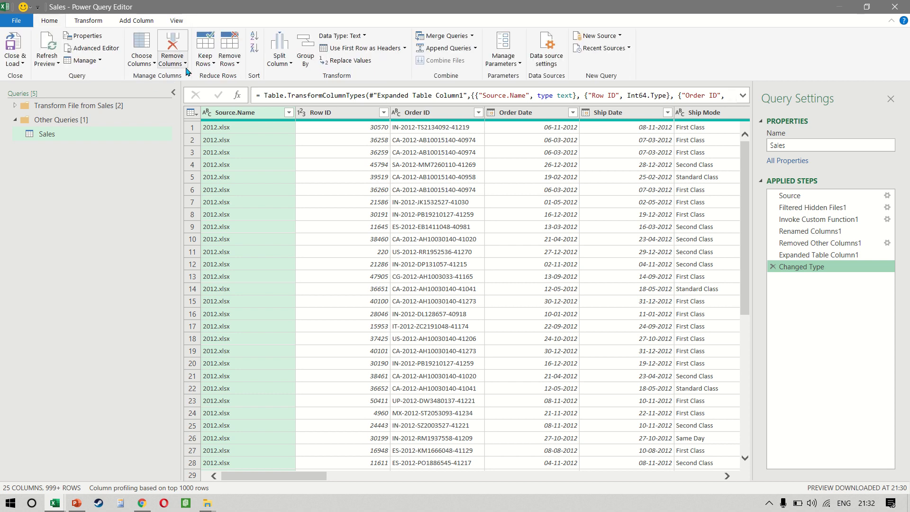
{"action": "left_click", "coordinate": [47, 43]}
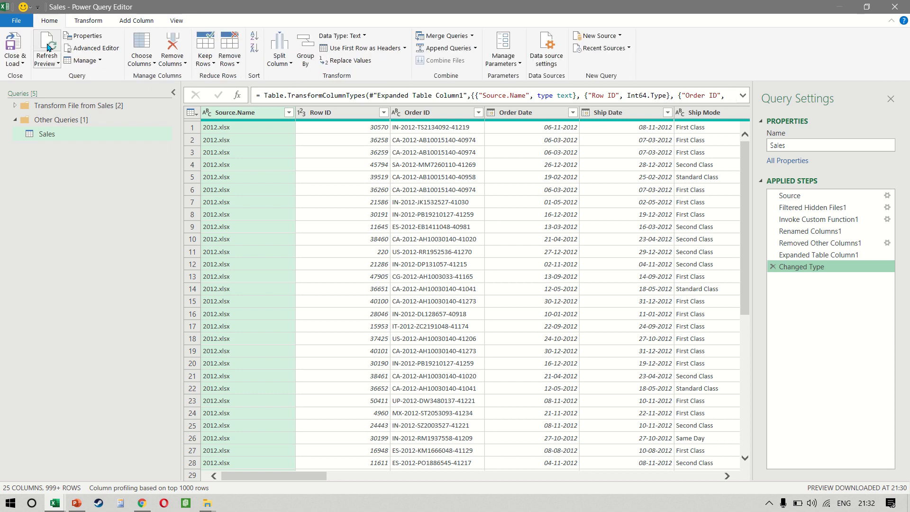
{"action": "left_click", "coordinate": [446, 239]}
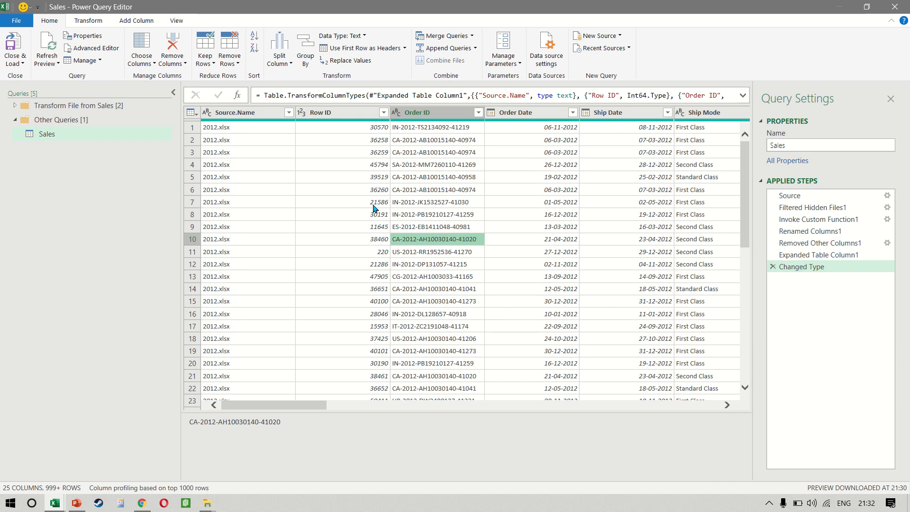
- Load the complete list of Source.Name filter values and apply the filter with 2012.xlsx to 2015.xlsx all selected
{"action": "left_click", "coordinate": [218, 112]}
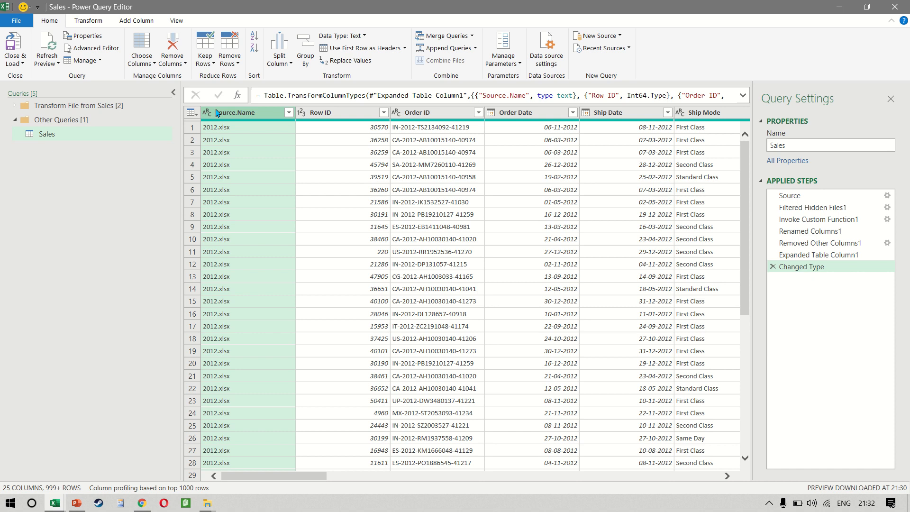
{"action": "left_click", "coordinate": [289, 112]}
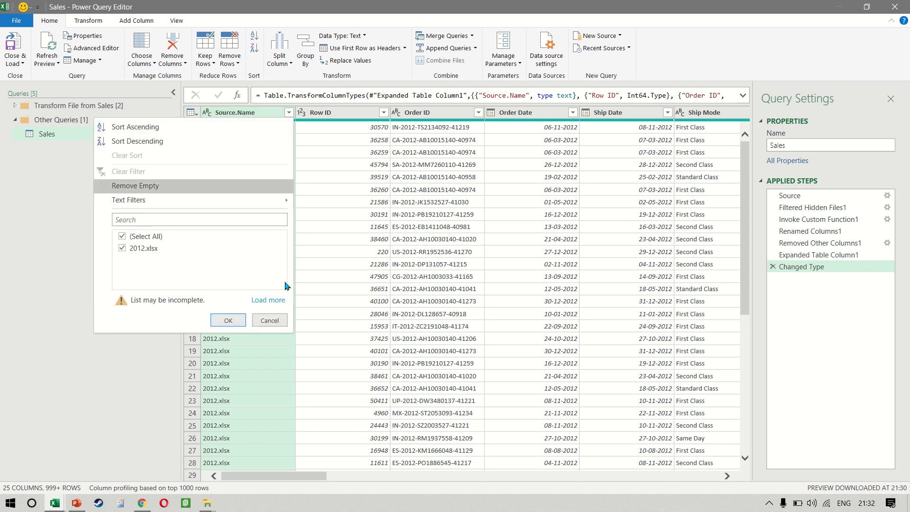
{"action": "left_click", "coordinate": [268, 299]}
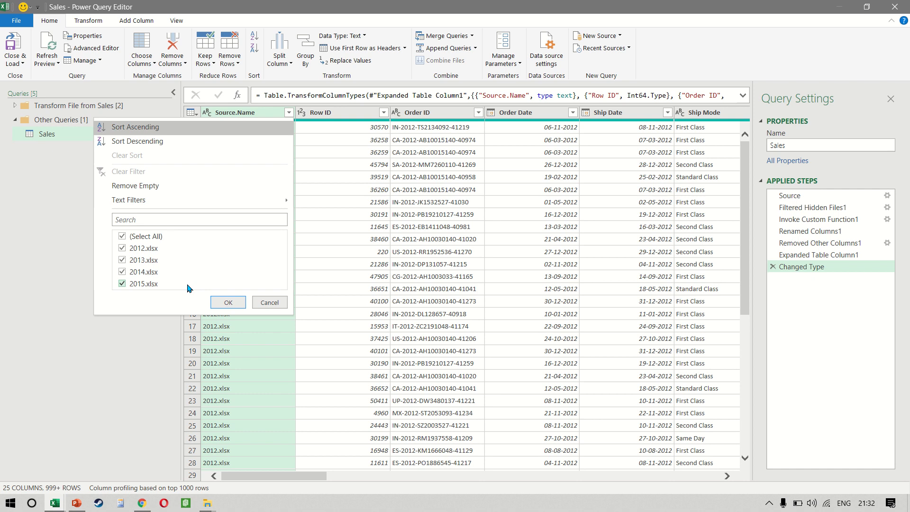
{"action": "left_click", "coordinate": [232, 302]}
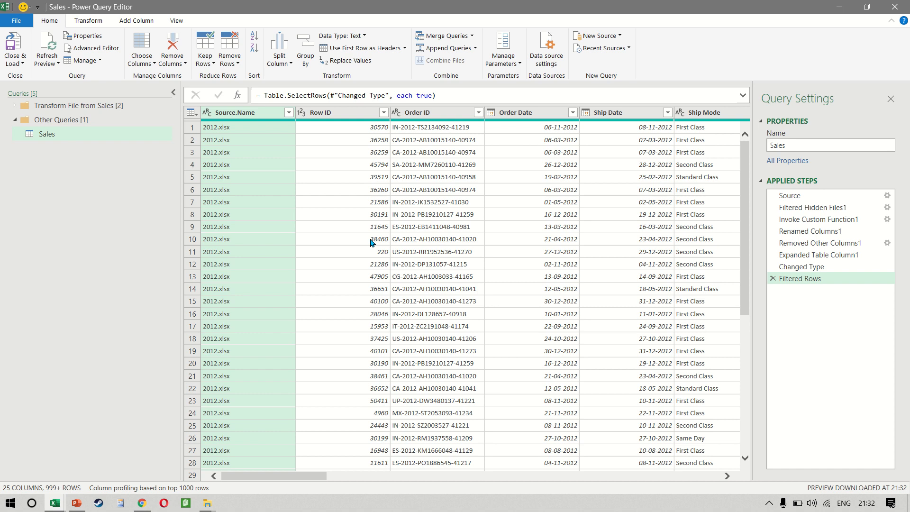
- Close and load the Sales query as Only Create Connection, and close the Queries & Connections list
{"action": "left_click", "coordinate": [23, 63]}
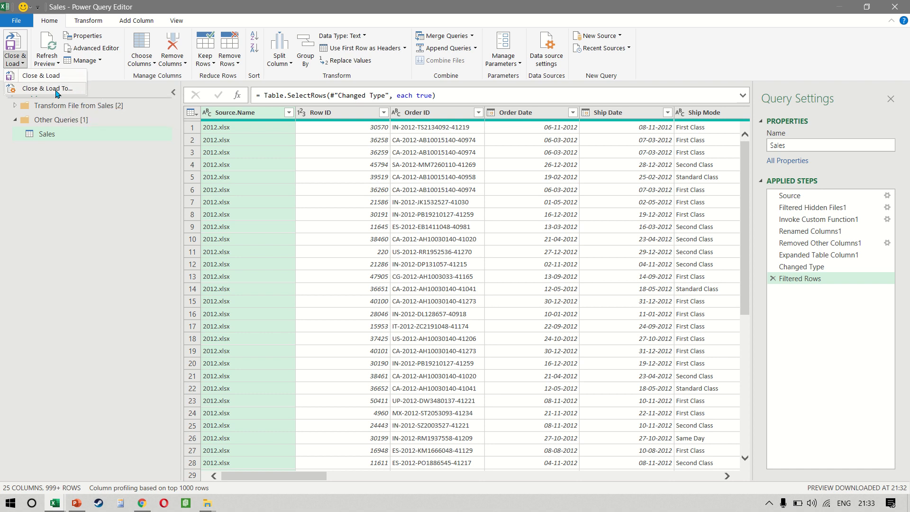
{"action": "left_click", "coordinate": [48, 89]}
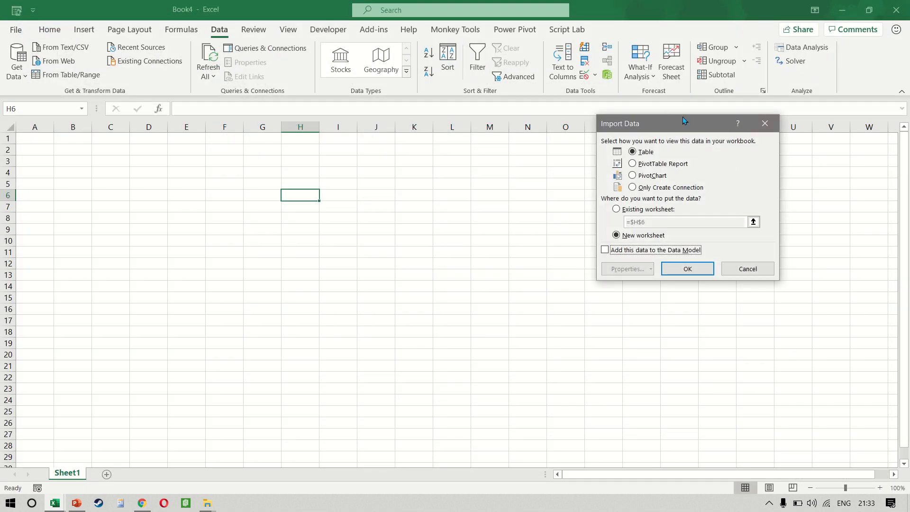
{"action": "left_click_drag", "start_coordinate": [681, 122], "coordinate": [569, 129]}
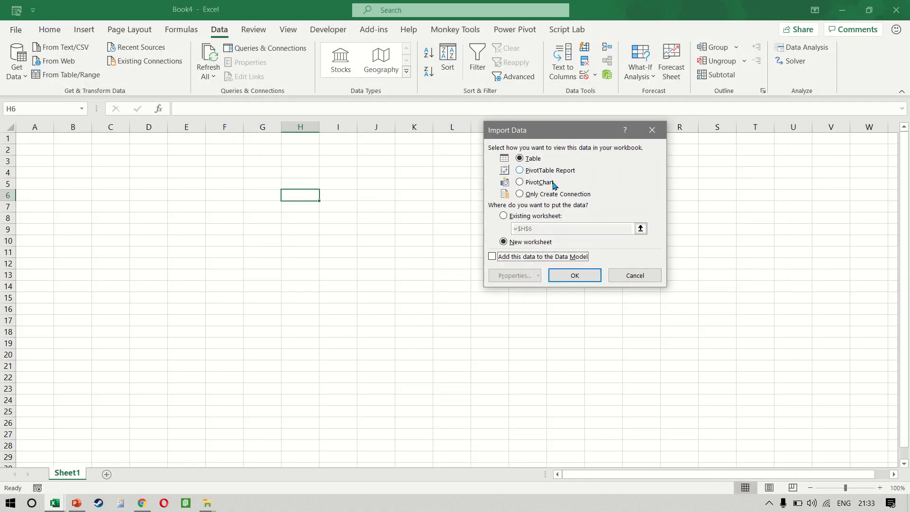
{"action": "left_click", "coordinate": [531, 195]}
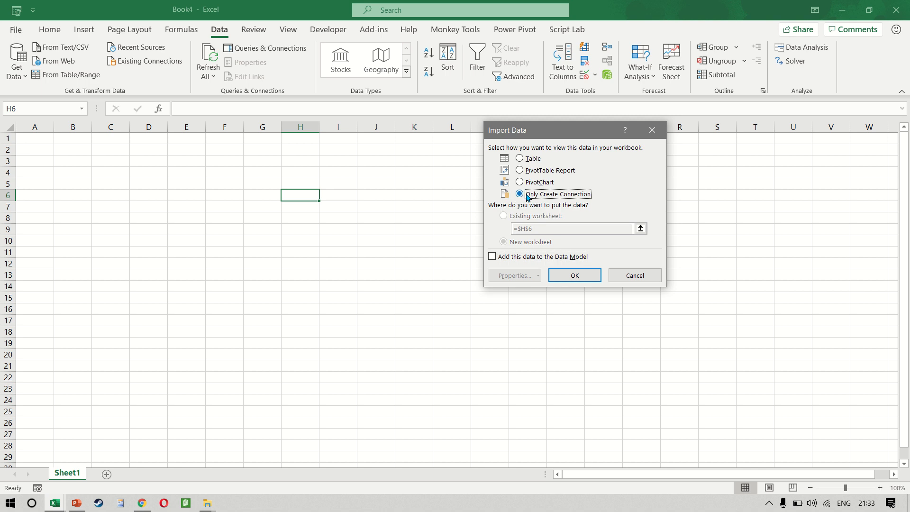
{"action": "left_click", "coordinate": [590, 277]}
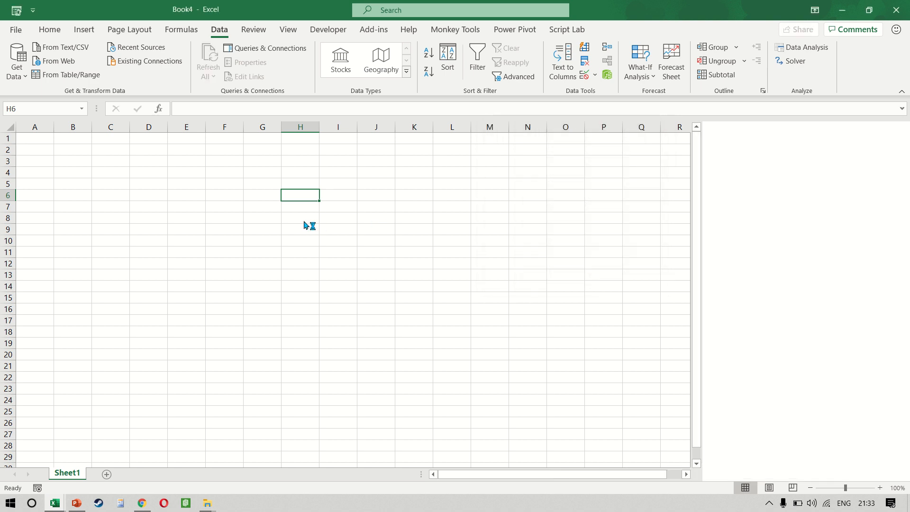
{"action": "left_click", "coordinate": [282, 221]}
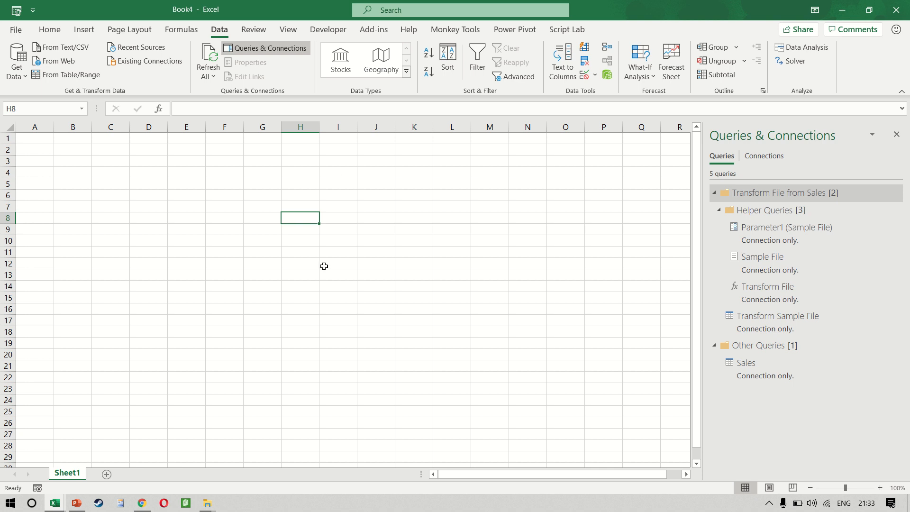
{"action": "left_click", "coordinate": [896, 134]}
{"action": "left_click", "coordinate": [283, 196]}
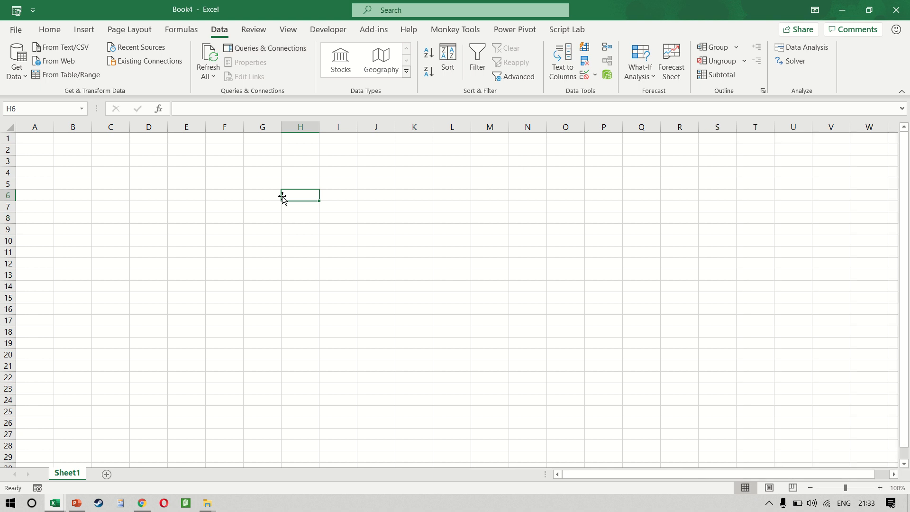
- Start a PivotTable at cell F4 of Sheet1 that uses an external data source
{"action": "left_click", "coordinate": [209, 174]}
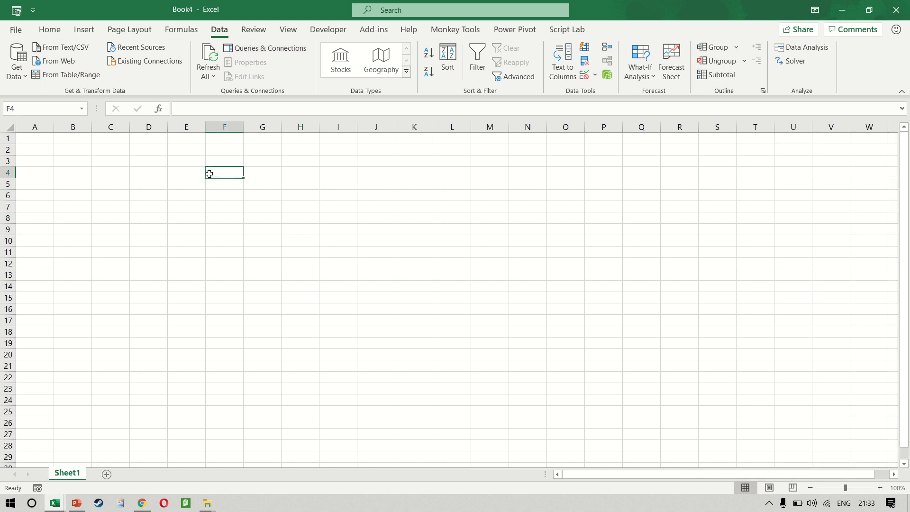
{"action": "left_click", "coordinate": [83, 30]}
{"action": "left_click", "coordinate": [24, 71]}
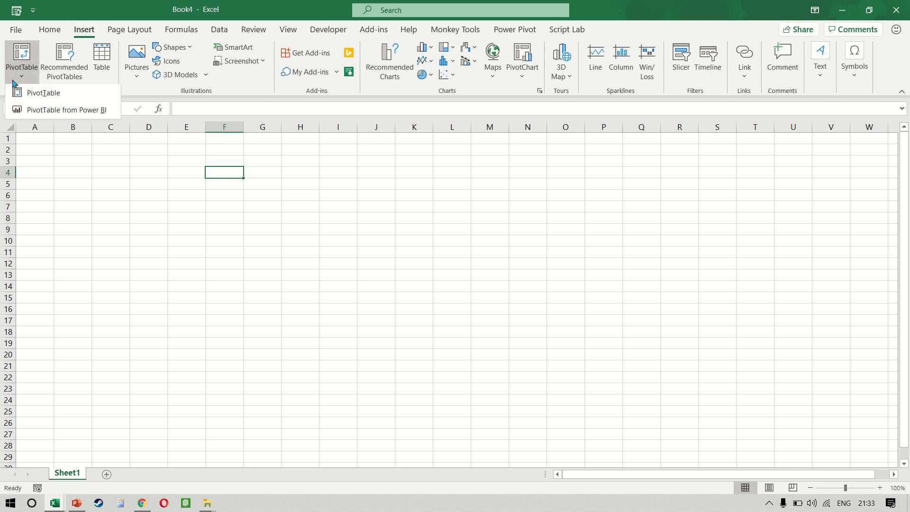
{"action": "left_click", "coordinate": [46, 95]}
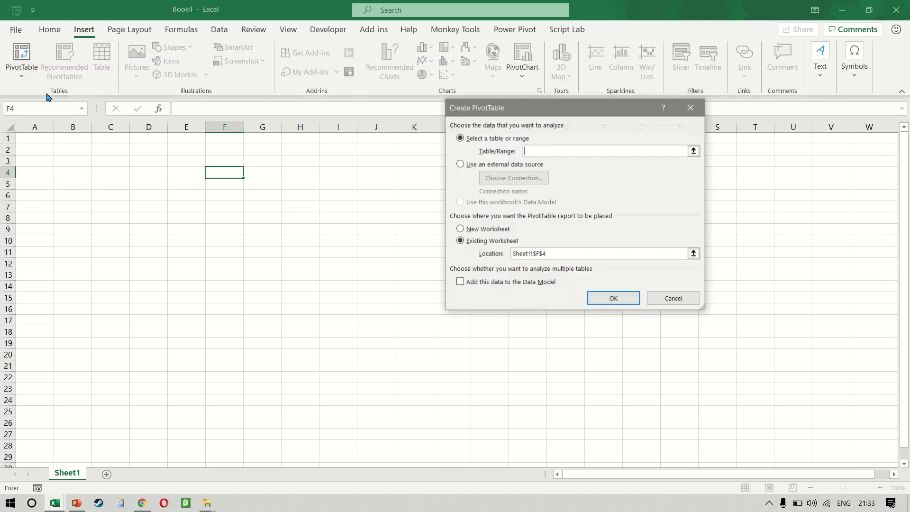
{"action": "left_click_drag", "start_coordinate": [557, 111], "coordinate": [488, 152]}
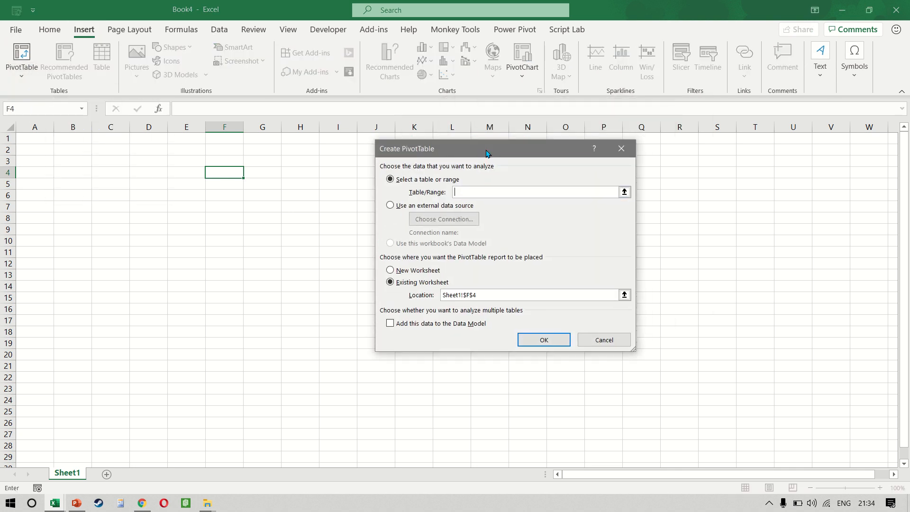
{"action": "key", "text": "ctrl"}
{"action": "key", "text": "ctrl"}
{"action": "left_click", "coordinate": [402, 209]}
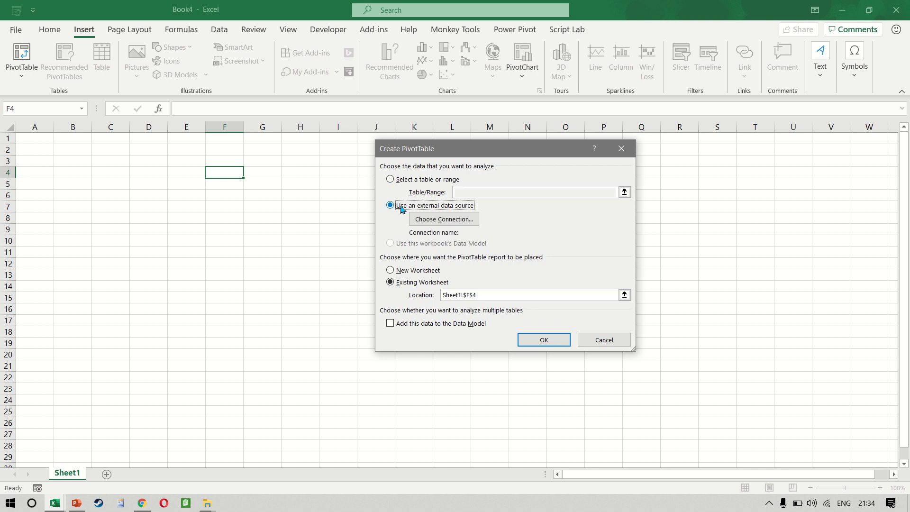
- Choose the Query - Sales connection as the PivotTable's source and create the PivotTable on the existing worksheet
{"action": "left_click", "coordinate": [463, 220]}
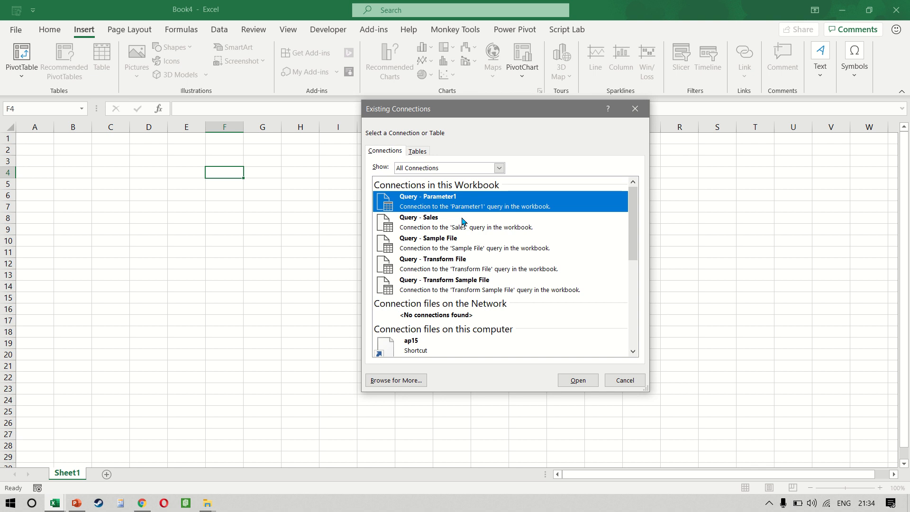
{"action": "scroll", "coordinate": [463, 221], "scroll_direction": "down", "scroll_amount": 8}
{"action": "scroll", "coordinate": [463, 221], "scroll_direction": "up", "scroll_amount": 5}
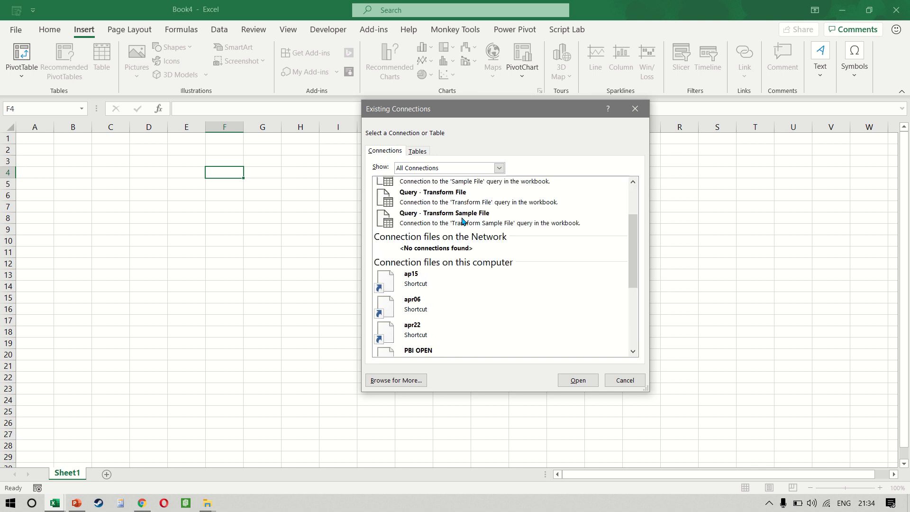
{"action": "scroll", "coordinate": [463, 221], "scroll_direction": "up", "scroll_amount": 3}
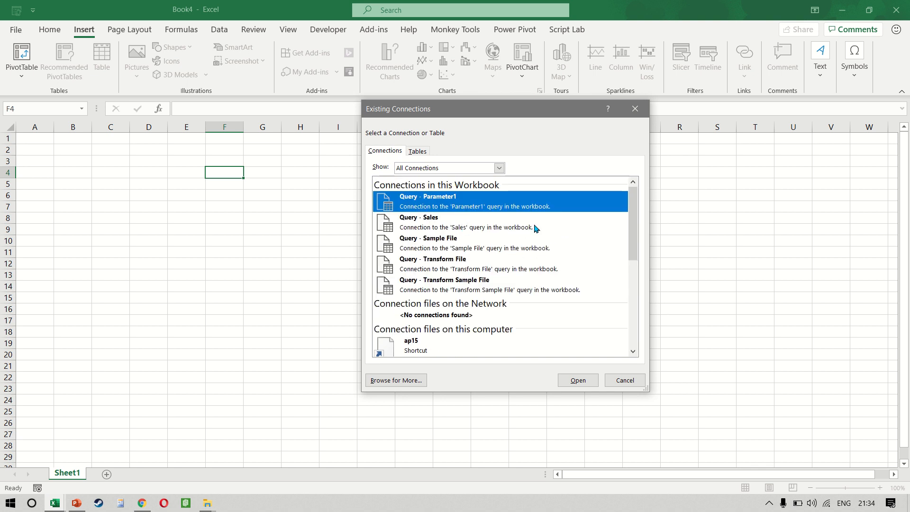
{"action": "left_click", "coordinate": [505, 220]}
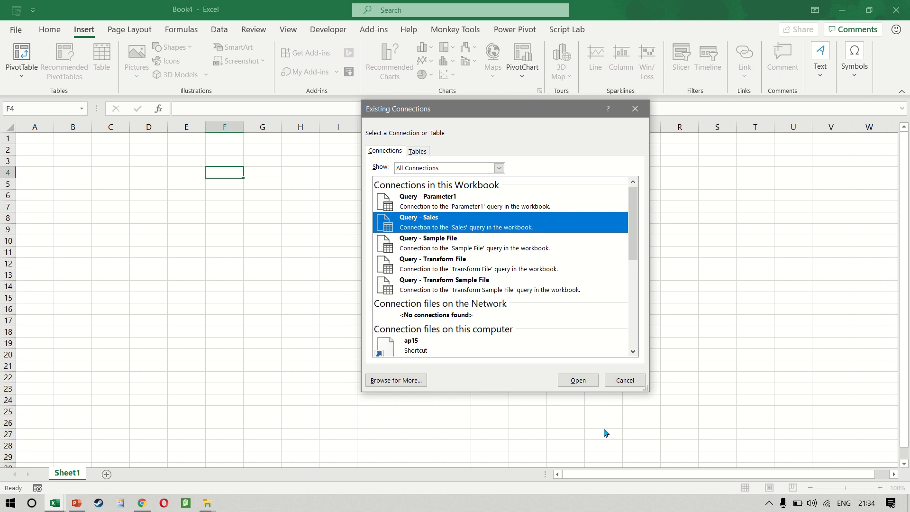
{"action": "left_click", "coordinate": [587, 383]}
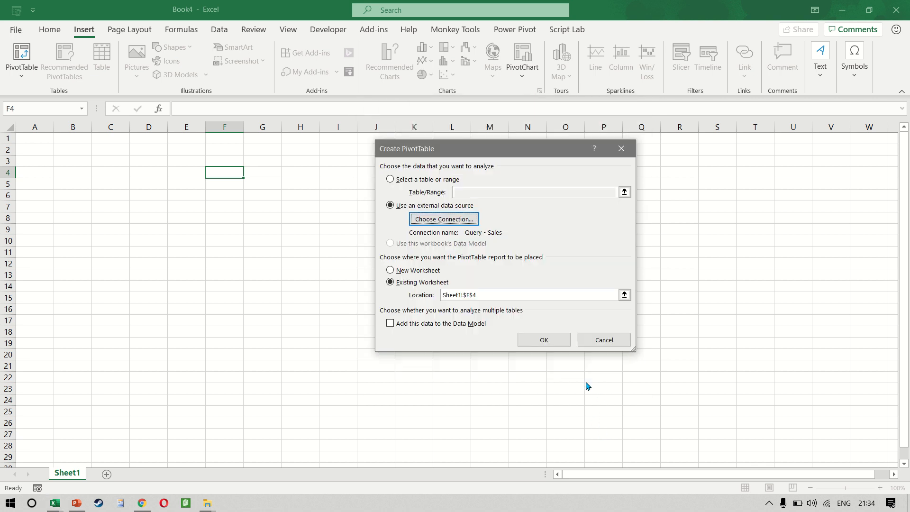
{"action": "left_click", "coordinate": [543, 339]}
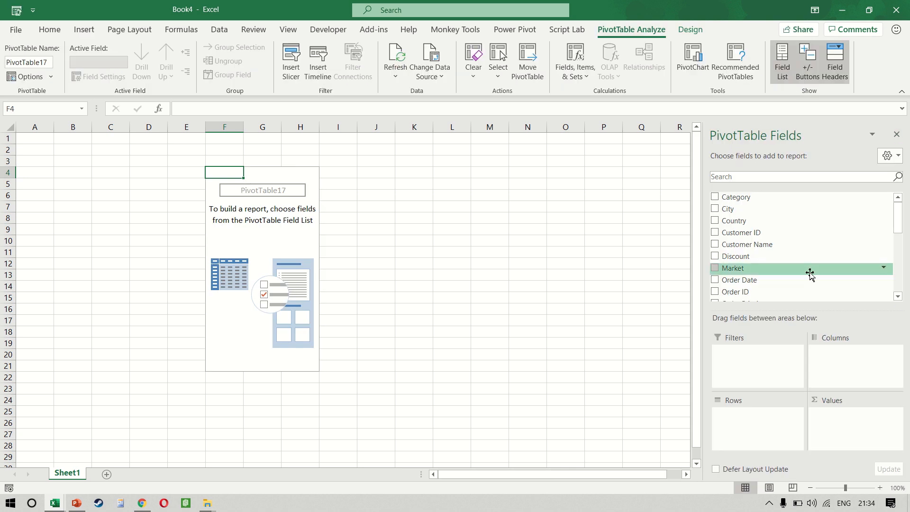
- Search the PivotTable fields for SALES, add the Sales field as a summed value, and select the total
{"action": "scroll", "coordinate": [809, 271], "scroll_direction": "down", "scroll_amount": 5}
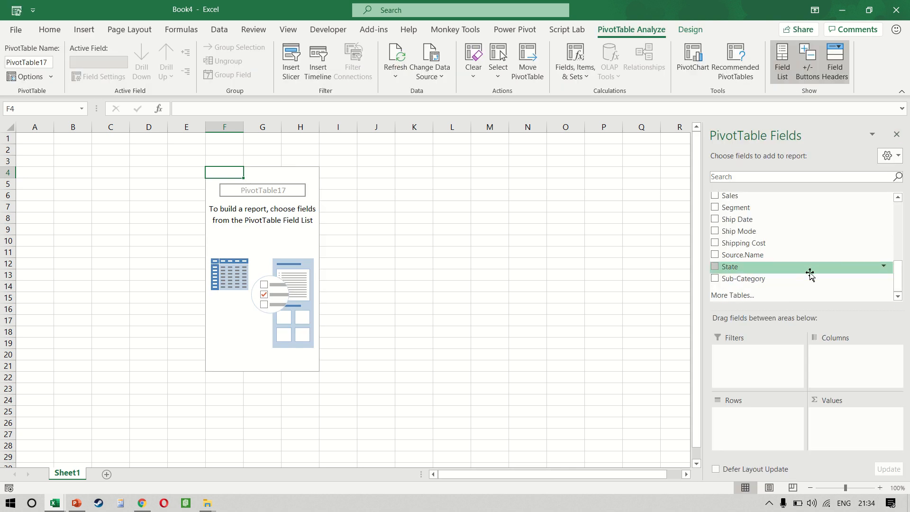
{"action": "left_click", "coordinate": [792, 176]}
{"action": "type", "text": "SALES"}
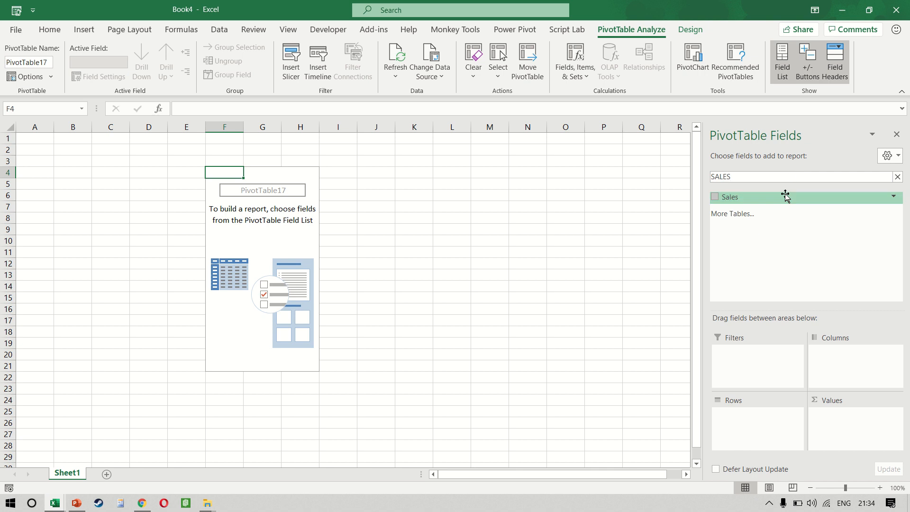
{"action": "left_click_drag", "start_coordinate": [784, 195], "coordinate": [859, 438]}
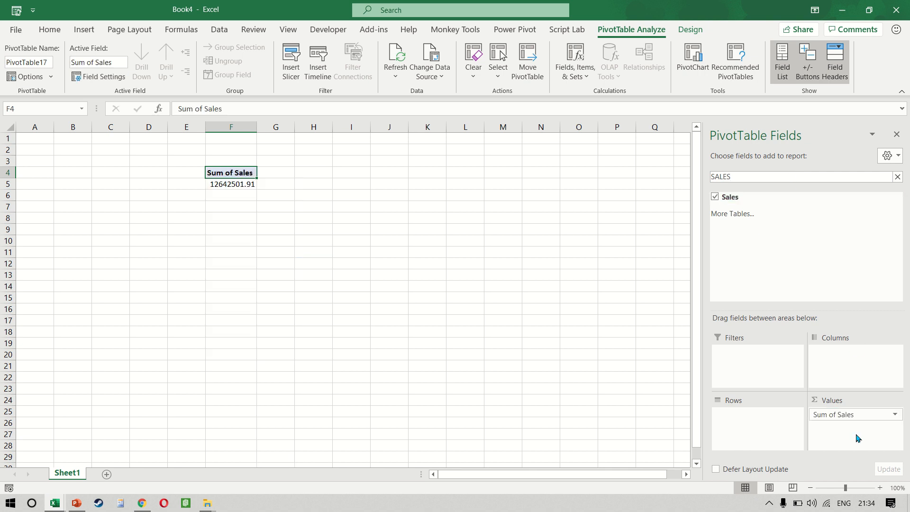
{"action": "left_click", "coordinate": [223, 184]}
{"action": "scroll", "coordinate": [222, 184], "scroll_direction": "up", "scroll_amount": 5, "text": "ctrl"}
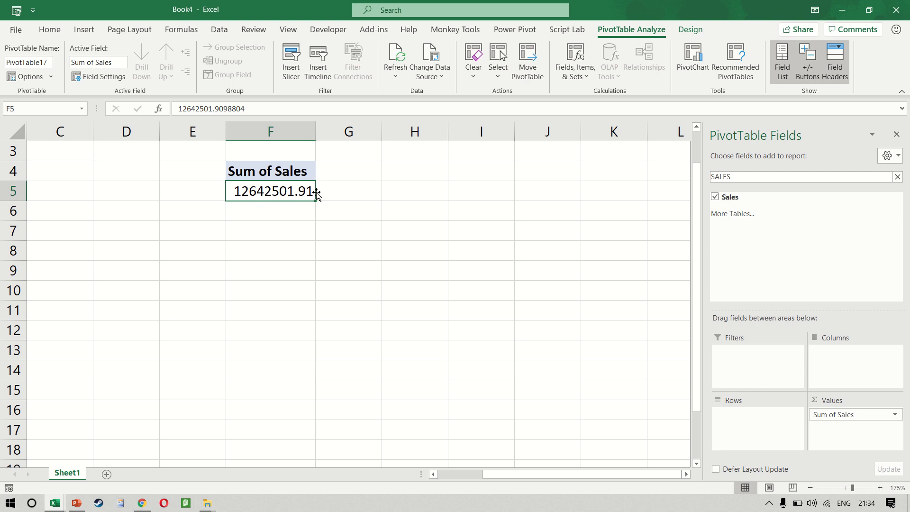
- Switch to File Explorer, select the 2012 to 2015 workbooks to check their combined size, and return to Excel
{"action": "key", "text": "alt+Tab"}
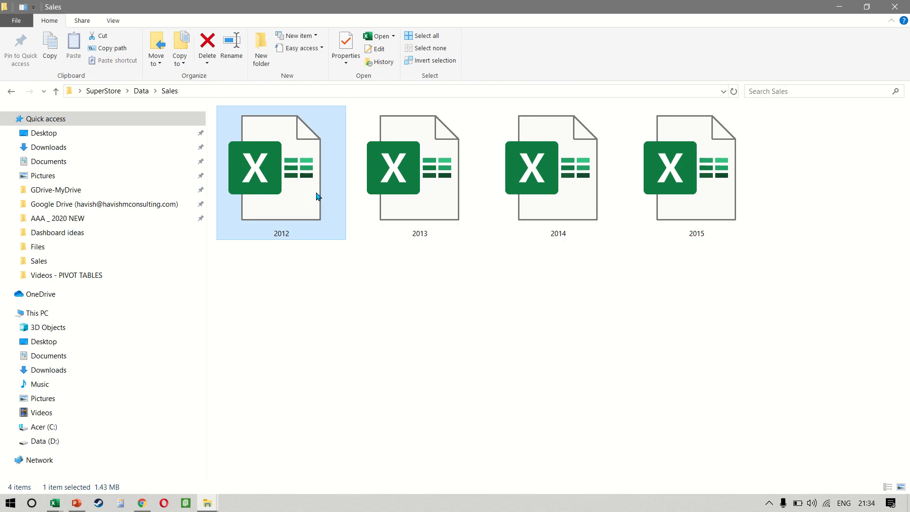
{"action": "key", "text": "shift+Right"}
{"action": "key", "text": "shift+Right"}
{"action": "key", "text": "shift+Right"}
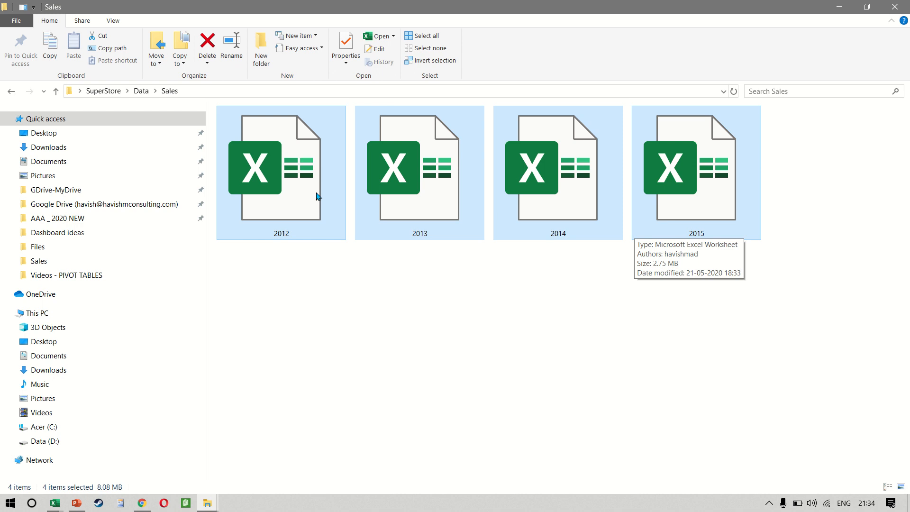
{"action": "key", "text": "alt+Tab"}
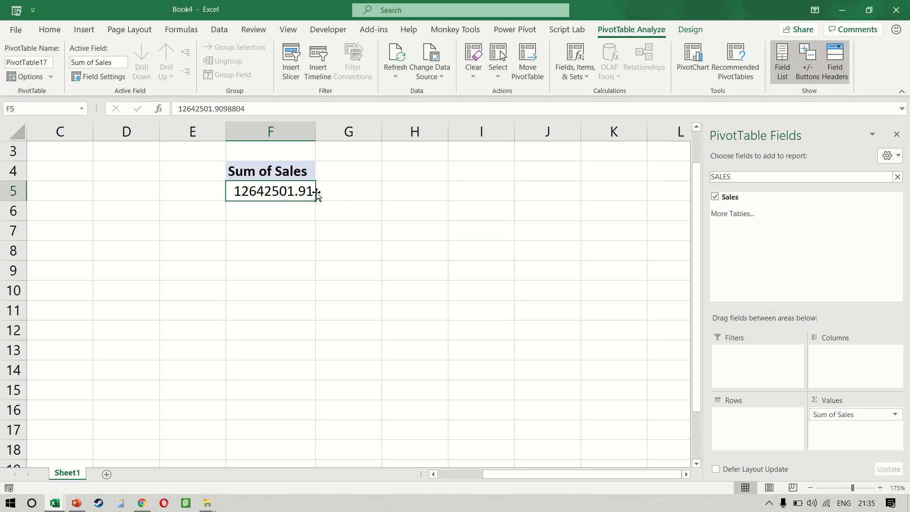